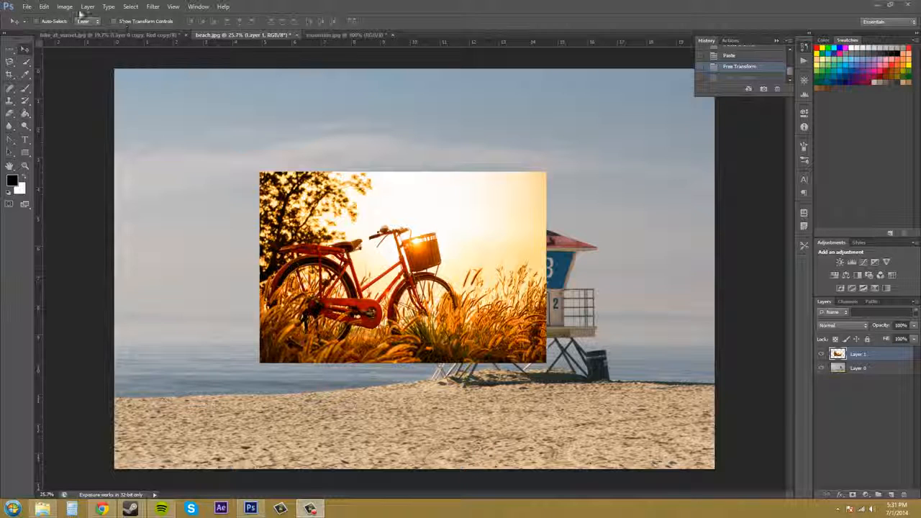
click(44, 7)
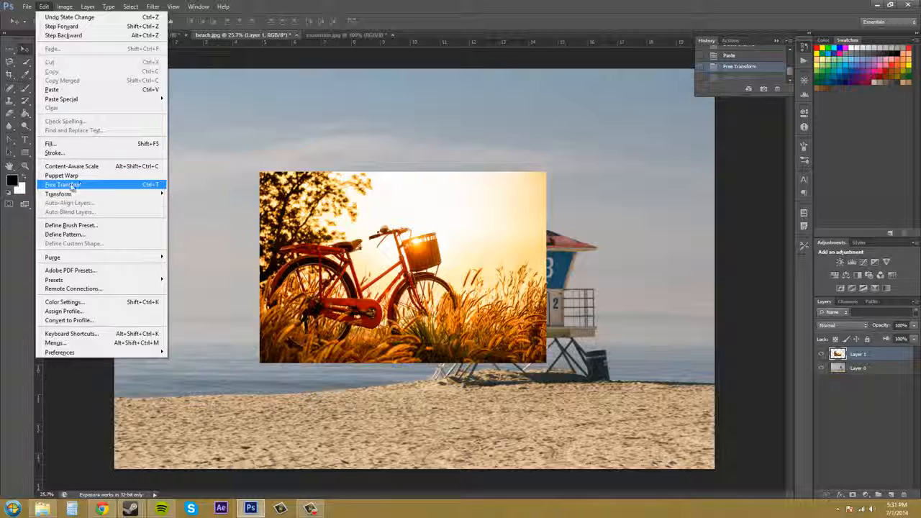
mouse_move(69, 195)
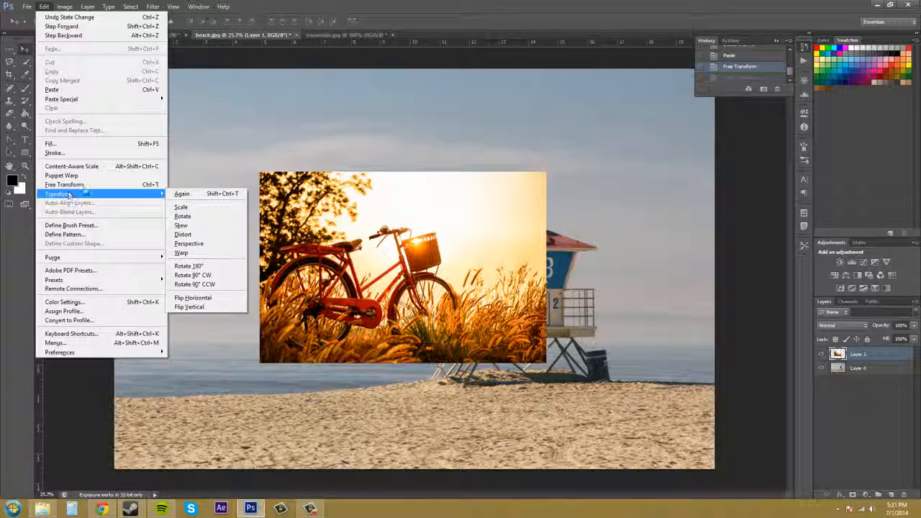
click(727, 229)
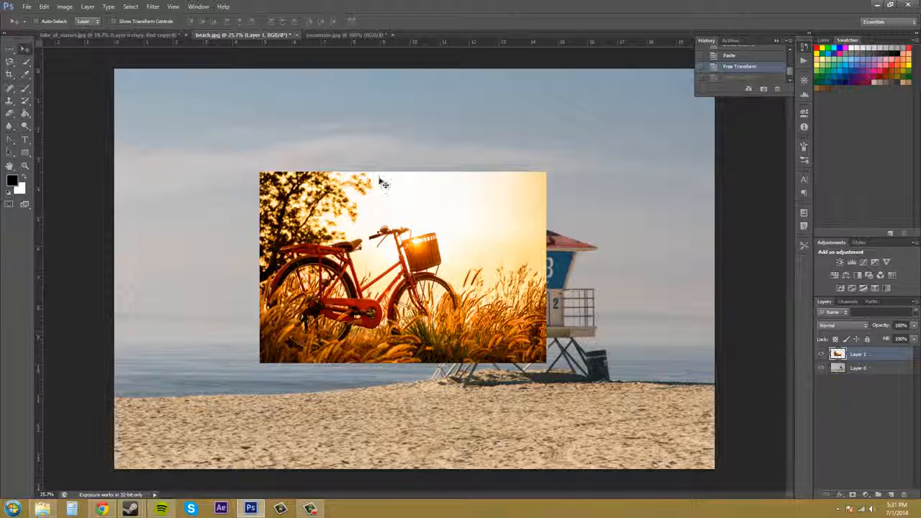
Step: Hide the beach background layer and show it again to compare it with the bicycle photo layer
click(865, 369)
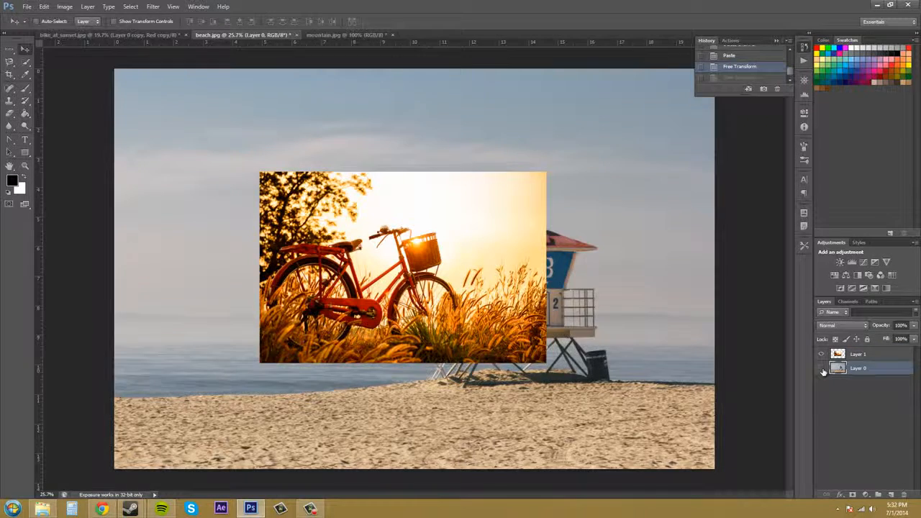
click(823, 369)
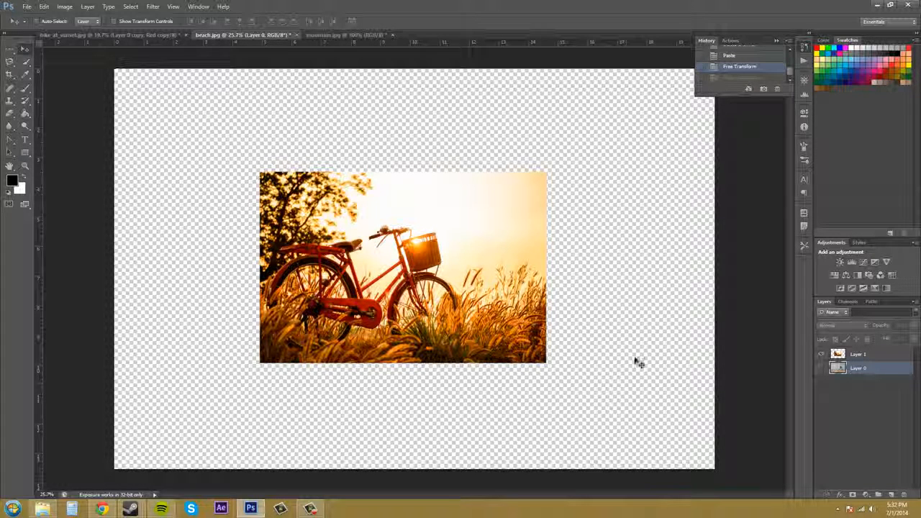
click(821, 368)
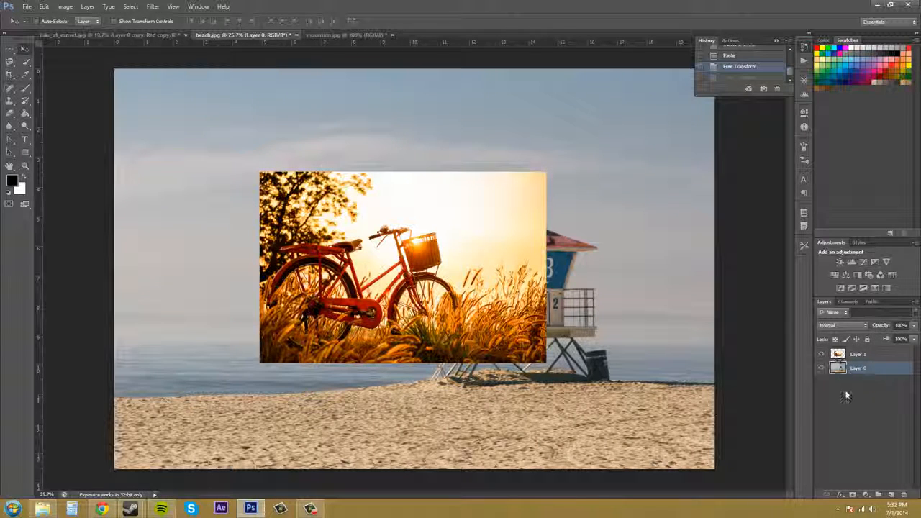
Step: Start Free Transform on the bicycle photo layer and move the photo slightly down and to the left
click(853, 354)
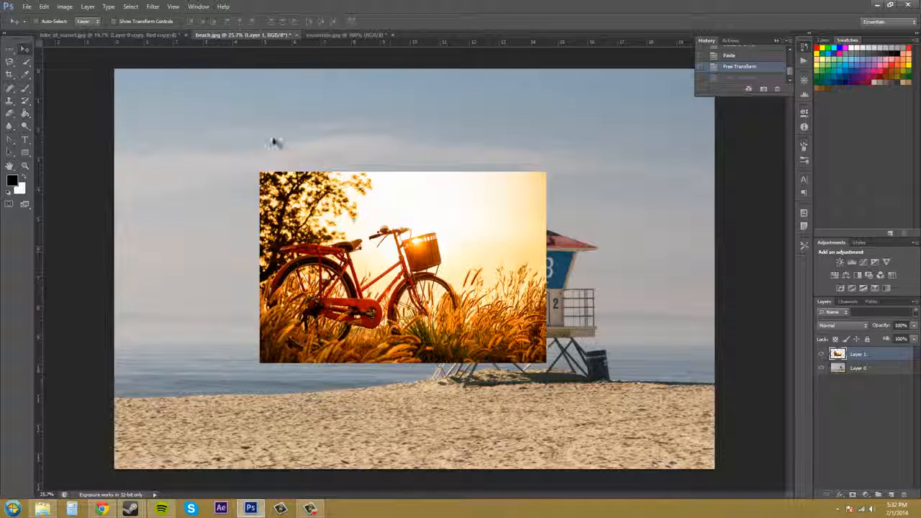
click(43, 7)
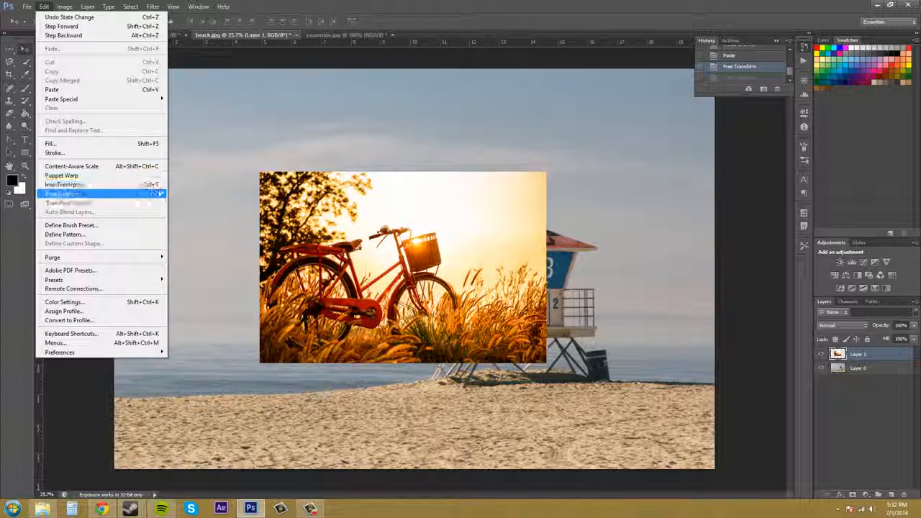
click(159, 185)
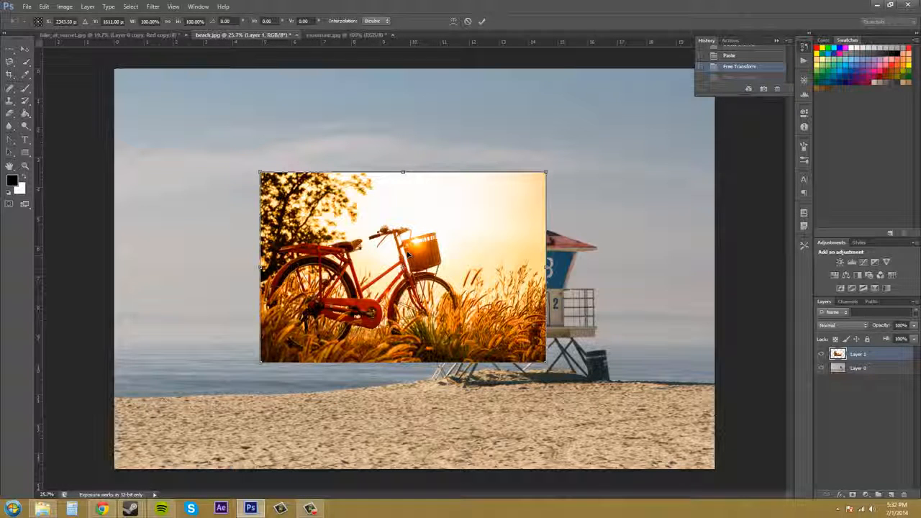
mouse_move(408, 254)
mouse_down()
mouse_move(520, 237)
mouse_move(484, 187)
mouse_move(397, 230)
mouse_move(530, 241)
mouse_move(441, 181)
mouse_move(392, 262)
mouse_up()
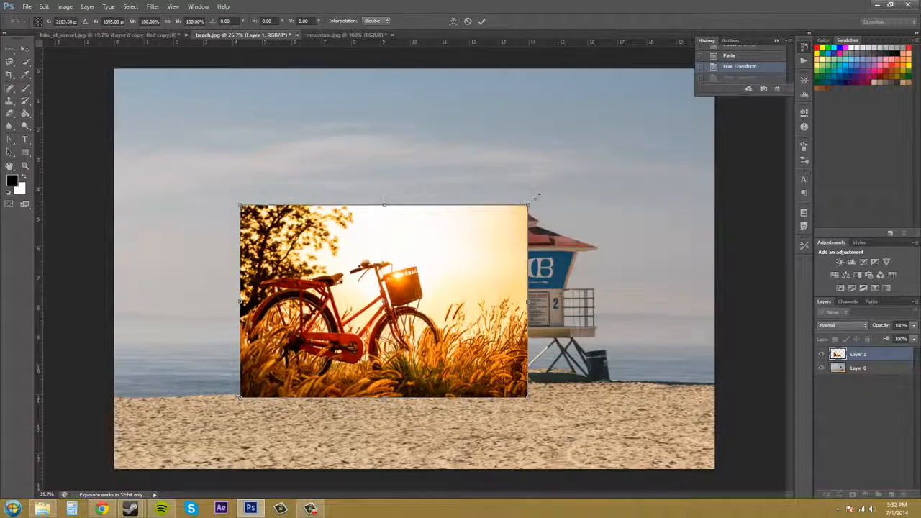
Step: Try resizing the bicycle photo from its upper-right corner, undo that, and reposition the photo higher in the sky area
drag(527, 207, 562, 201)
key(ctrl+z)
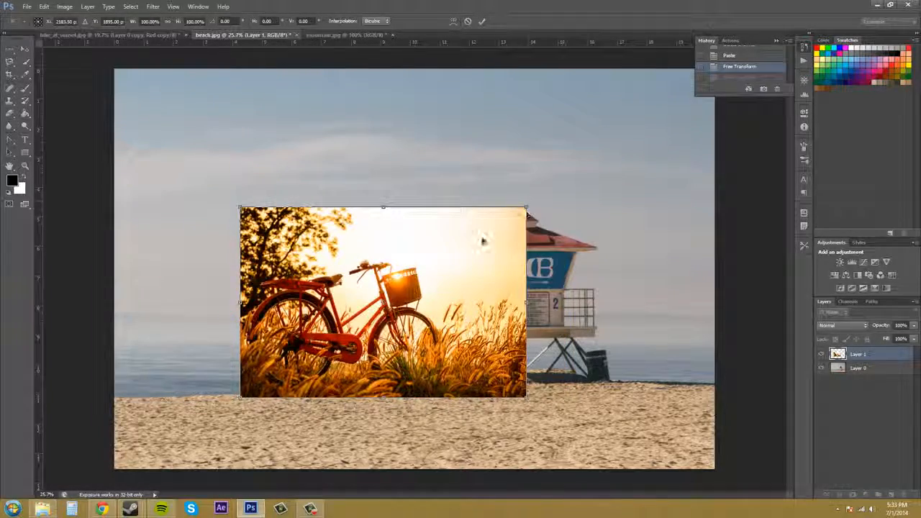
drag(481, 291, 585, 239)
key(ctrl+z)
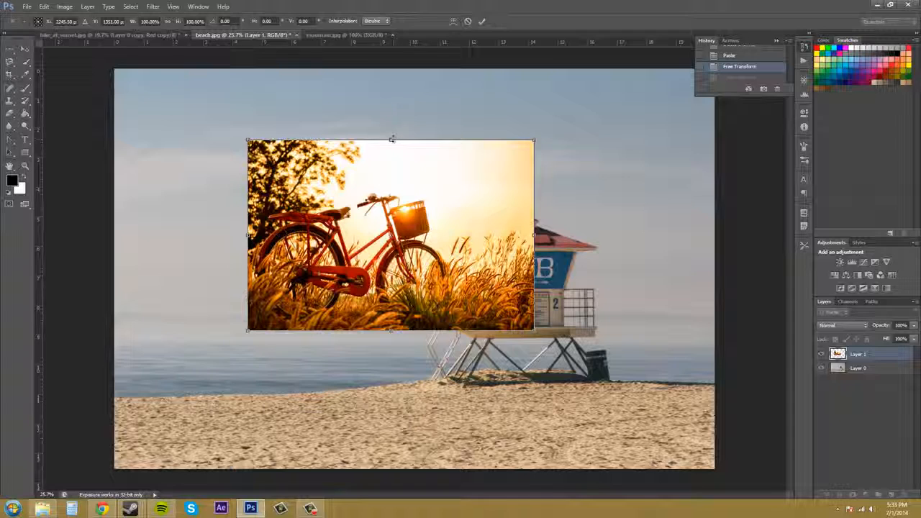
Step: Try stretching the bicycle photo upward from its top edge and rotating it about its center, undoing each change
drag(391, 139, 393, 87)
key(ctrl+z)
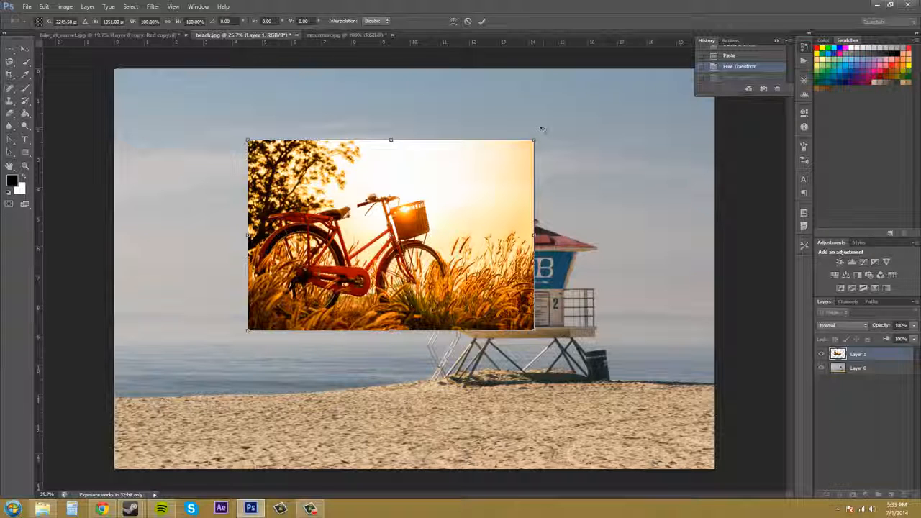
drag(546, 131, 572, 220)
key(ctrl+z)
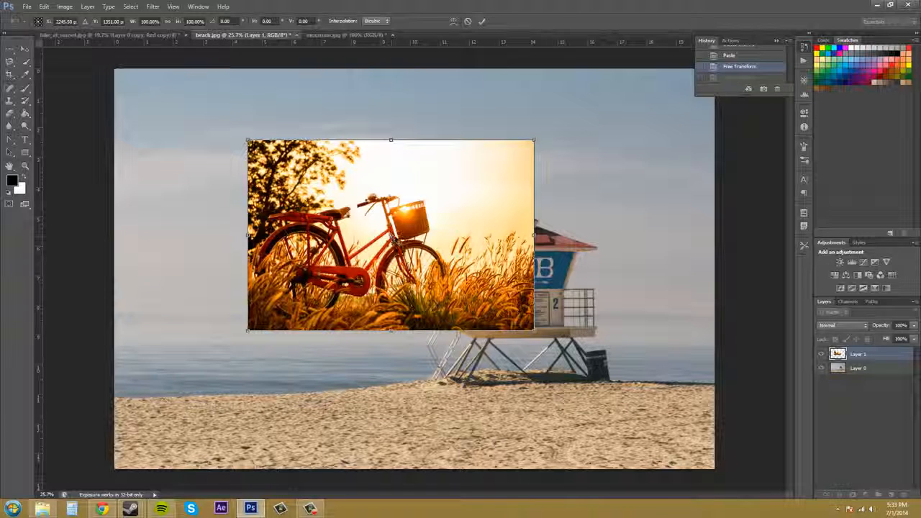
Step: Shift the reference point toward the photo's upper-right corner, try rotating about it by about -63°, undo the rotation and apply the transform
drag(393, 237, 493, 171)
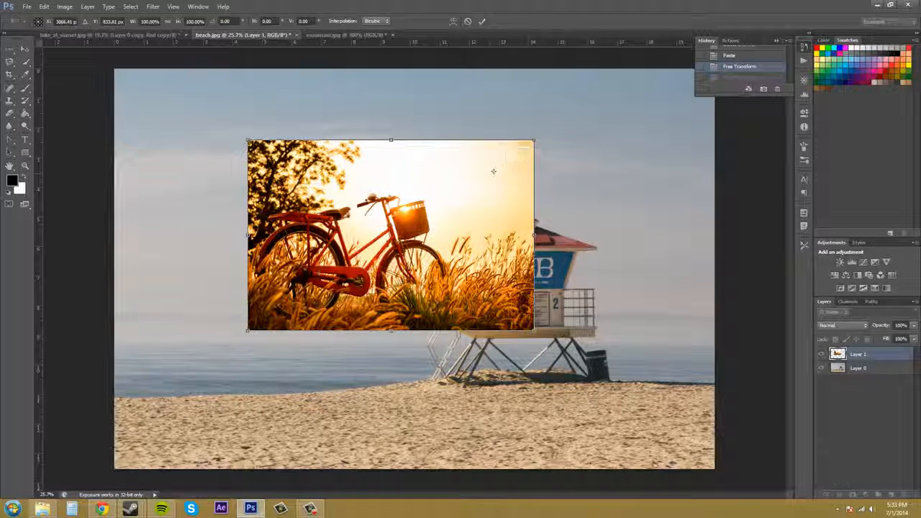
drag(551, 138, 530, 138)
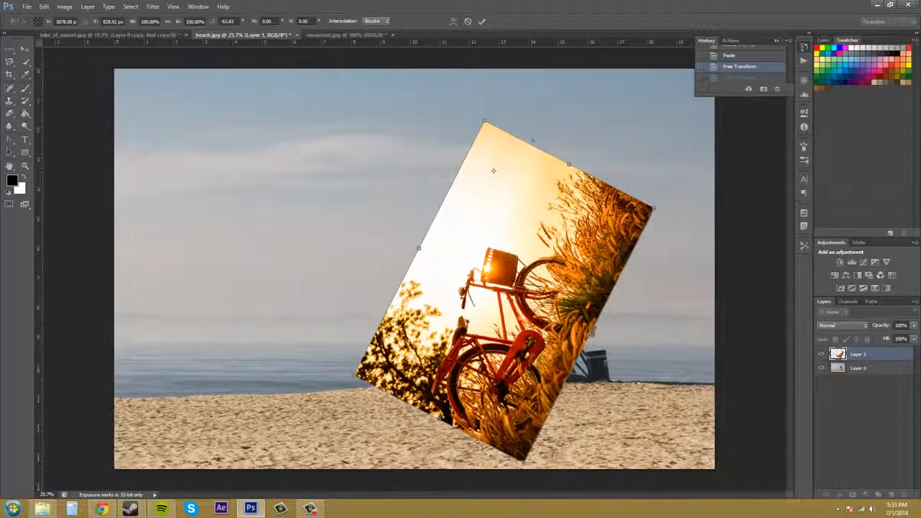
key(ctrl+z)
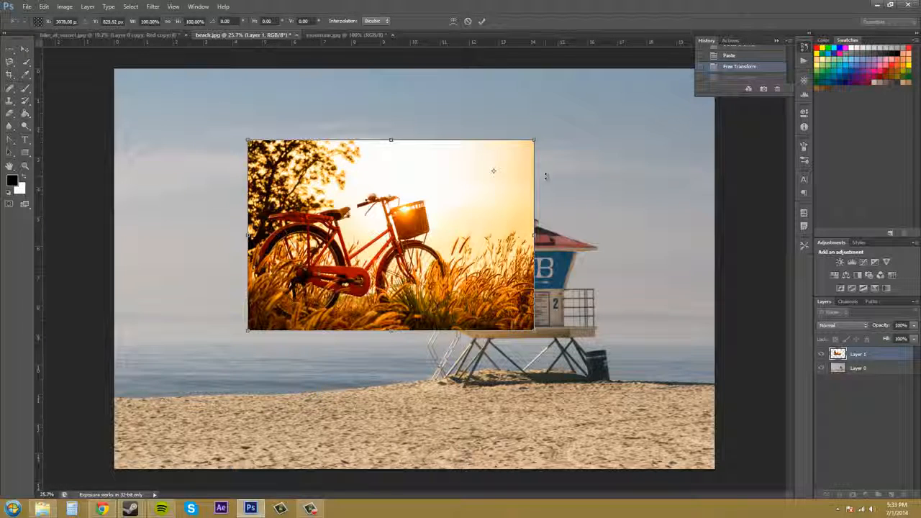
key(Return)
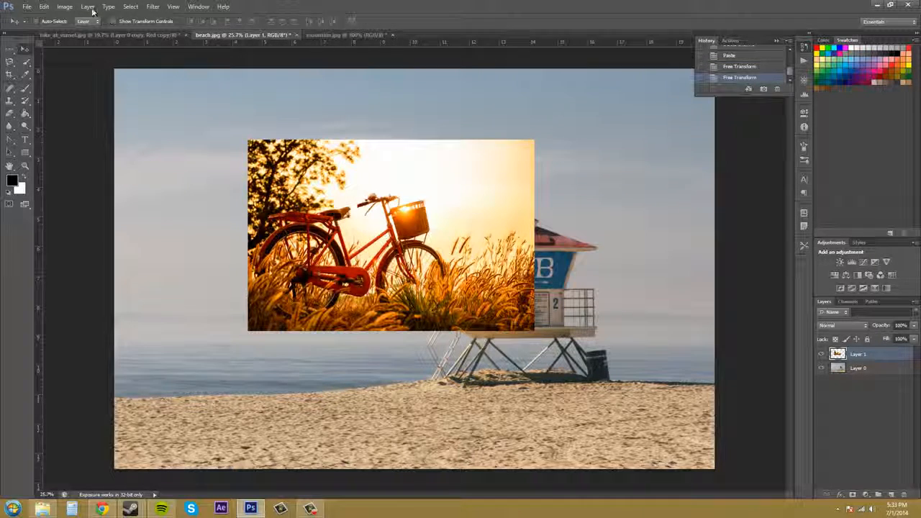
Step: Scale the bicycle photo proportionally to about 111% from its upper-right corner and apply the transform
click(65, 7)
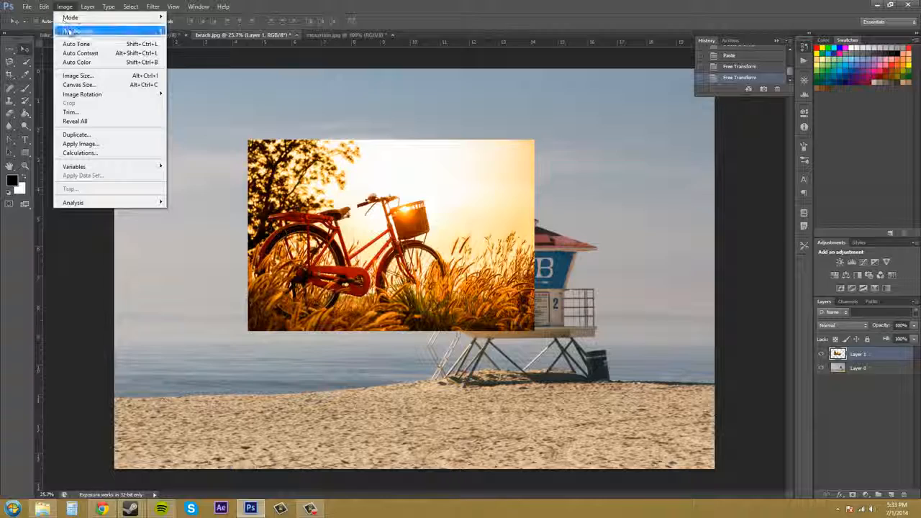
mouse_move(47, 9)
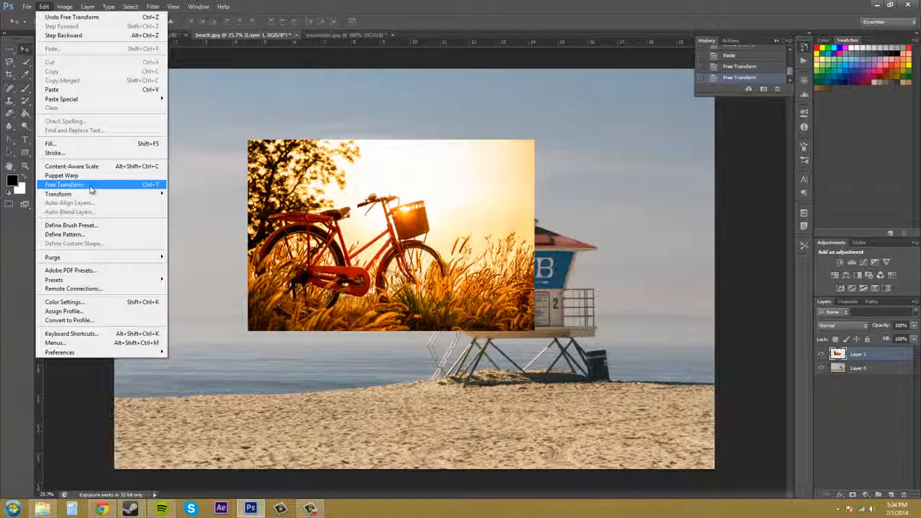
mouse_move(97, 196)
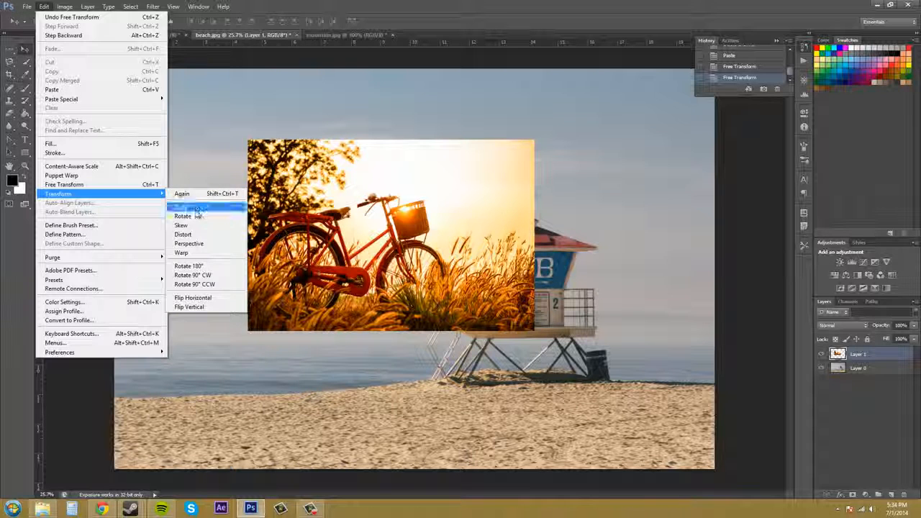
click(201, 207)
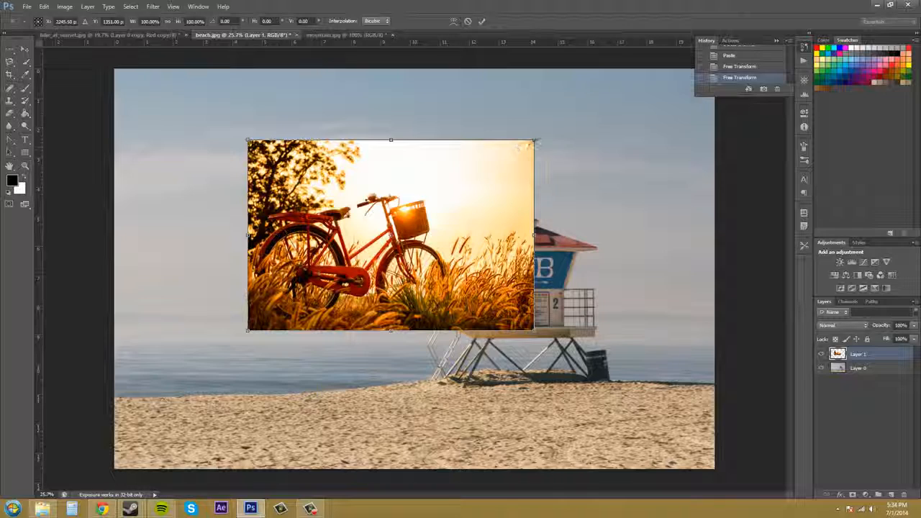
drag(533, 141, 565, 119)
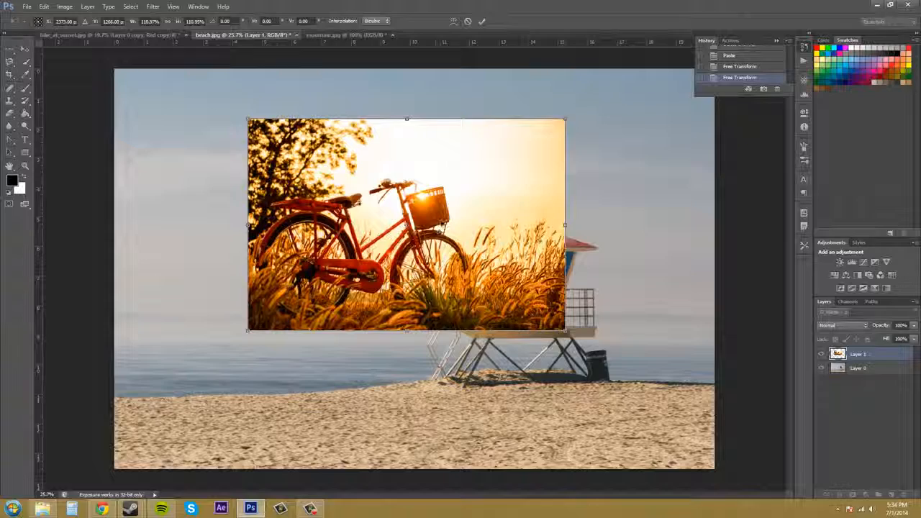
key(Return)
Step: Repeat the last scaling on the bicycle photo with Transform Again, and move the enlarged photo lower over the beach
click(64, 7)
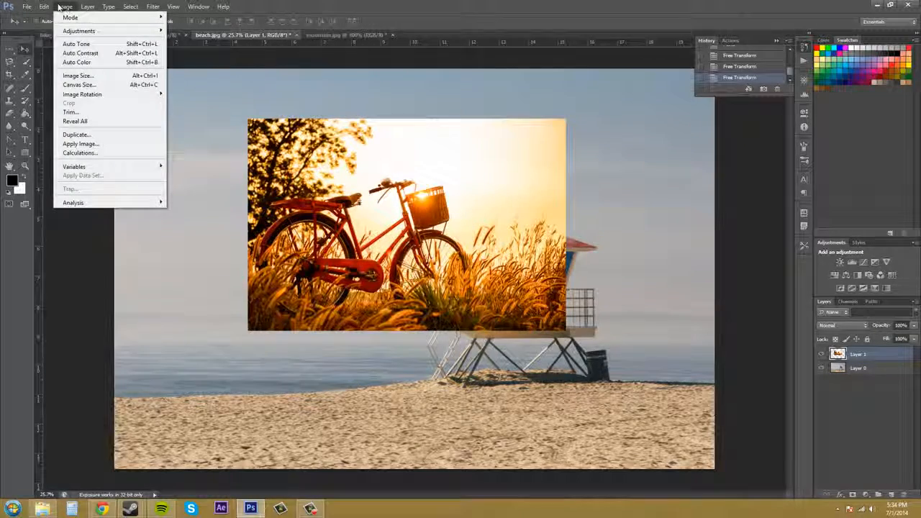
mouse_move(44, 7)
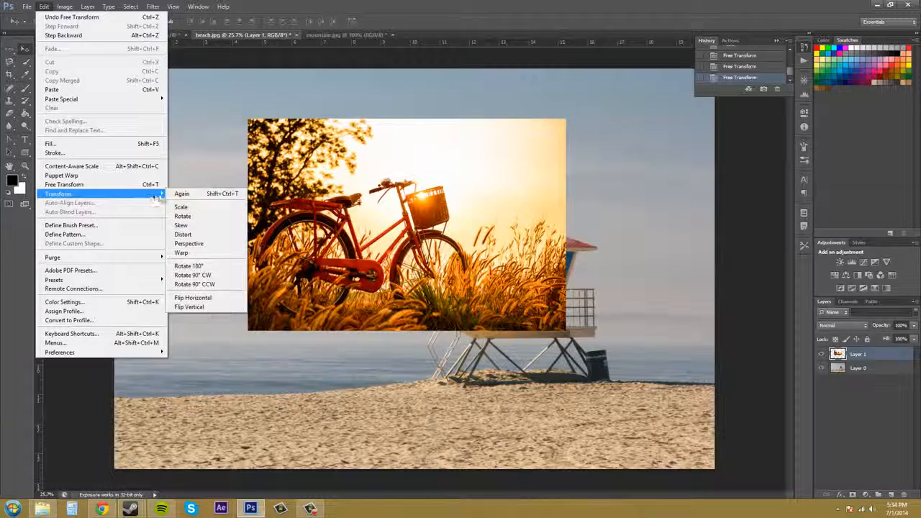
click(190, 194)
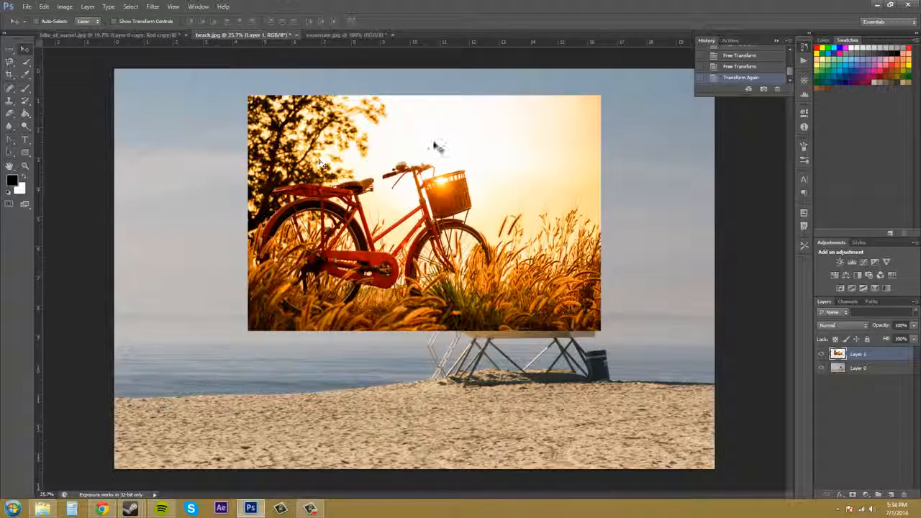
drag(446, 166, 444, 223)
Step: Try skewing the bicycle photo by its upper-right corner, undo the skew and close the transform
click(65, 7)
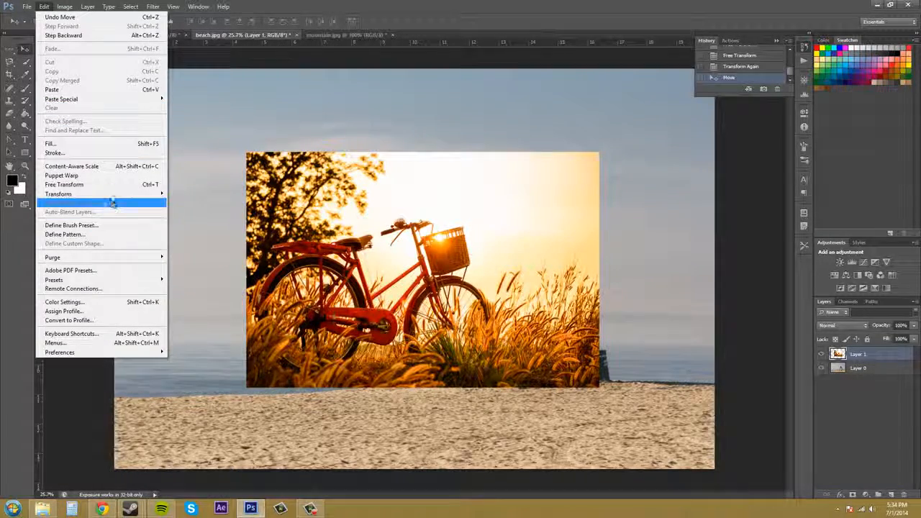
mouse_move(113, 194)
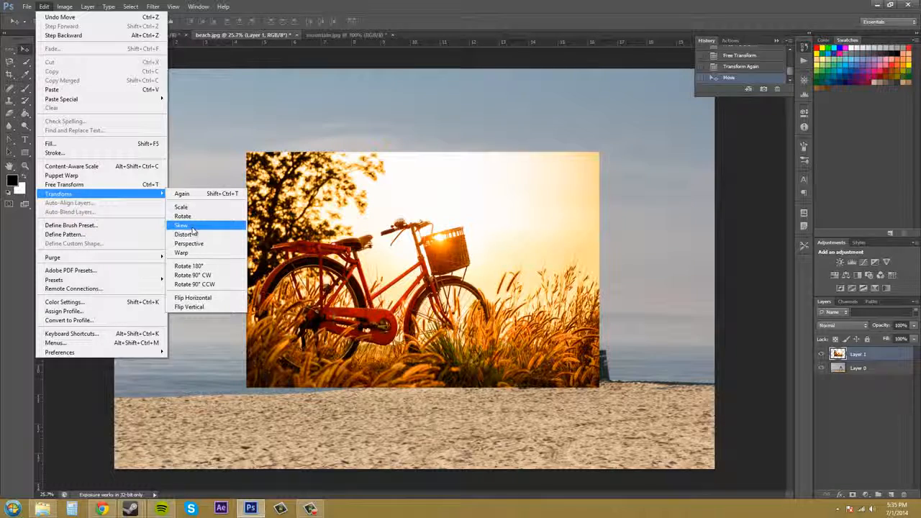
click(191, 226)
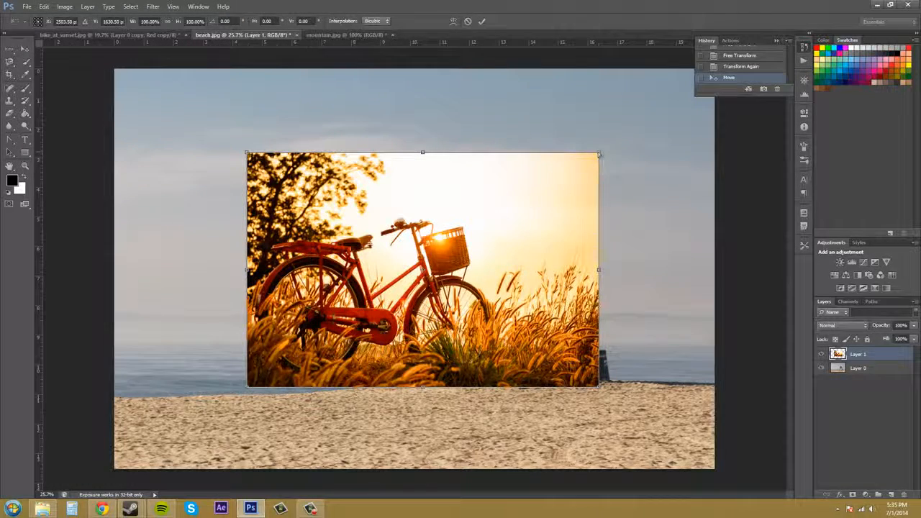
drag(599, 153, 520, 200)
key(ctrl+z)
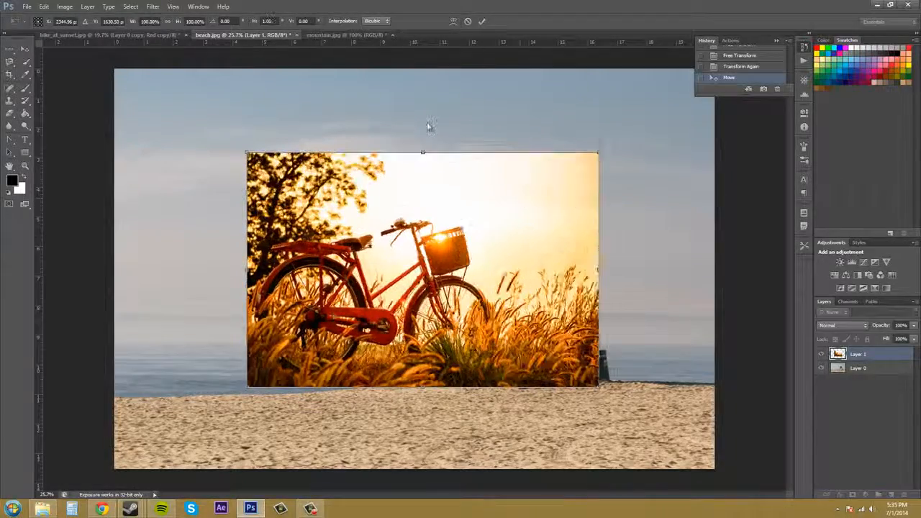
key(Return)
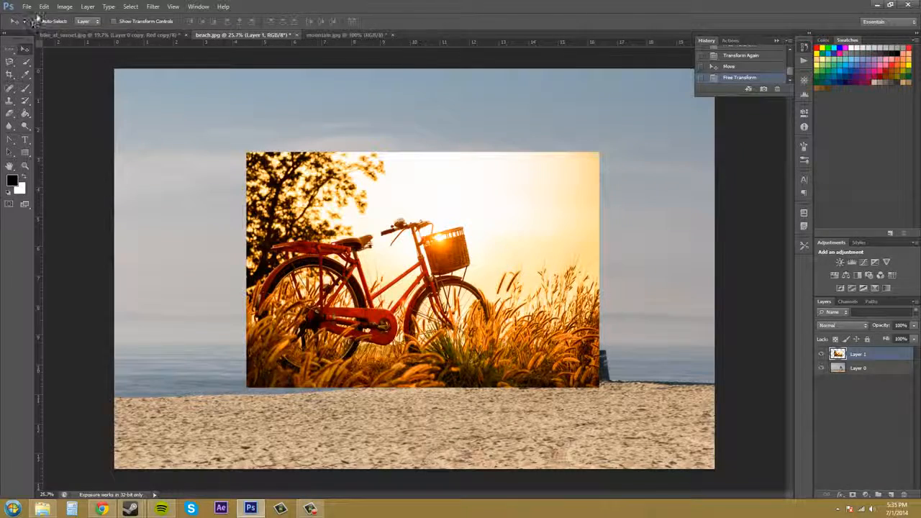
Step: Try distorting the bicycle photo by pulling its upper-right corner inward, undo the distortion and close the transform
click(43, 6)
mouse_move(101, 194)
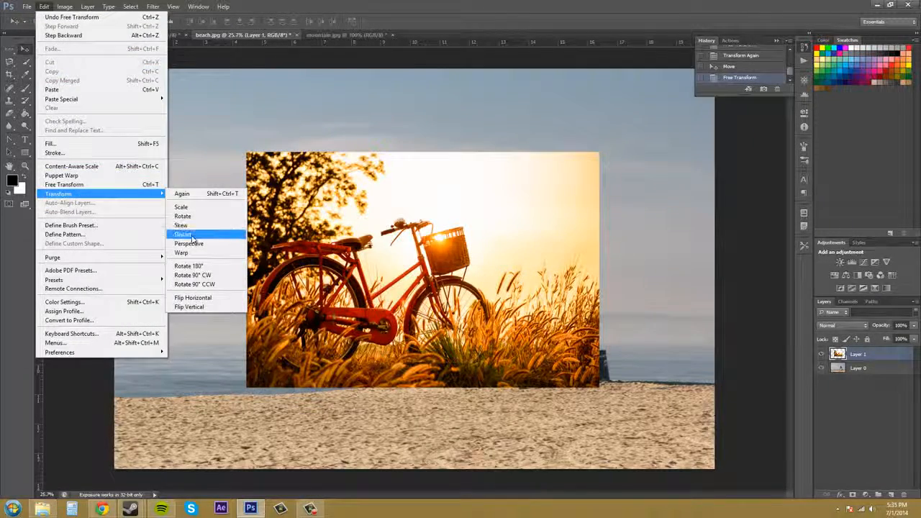
click(191, 236)
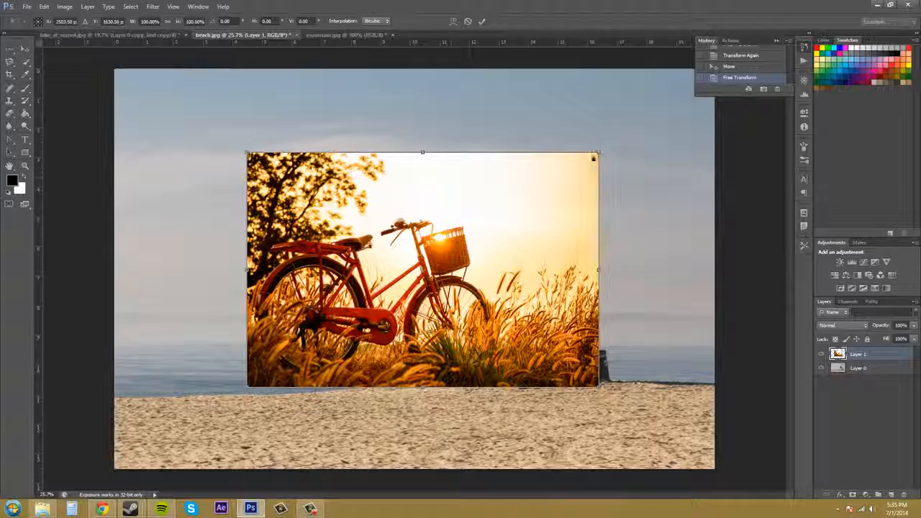
drag(594, 157, 585, 181)
key(ctrl+z)
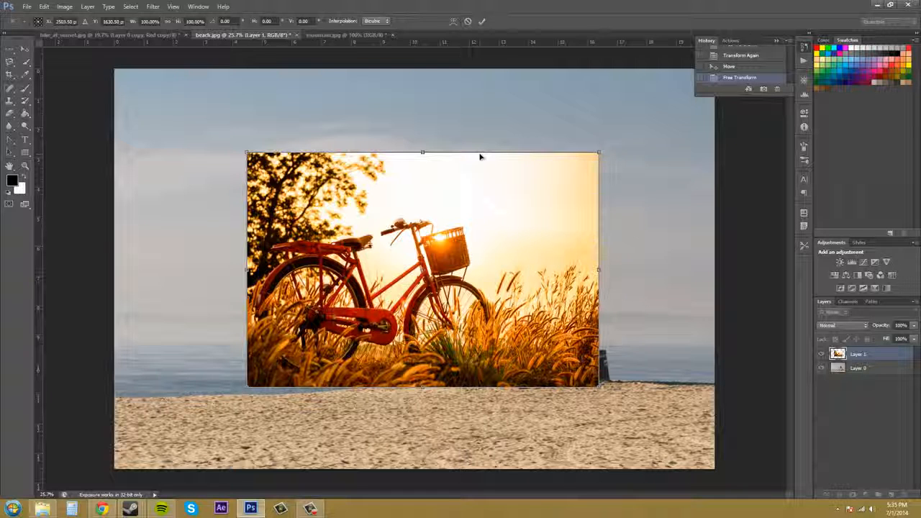
key(Return)
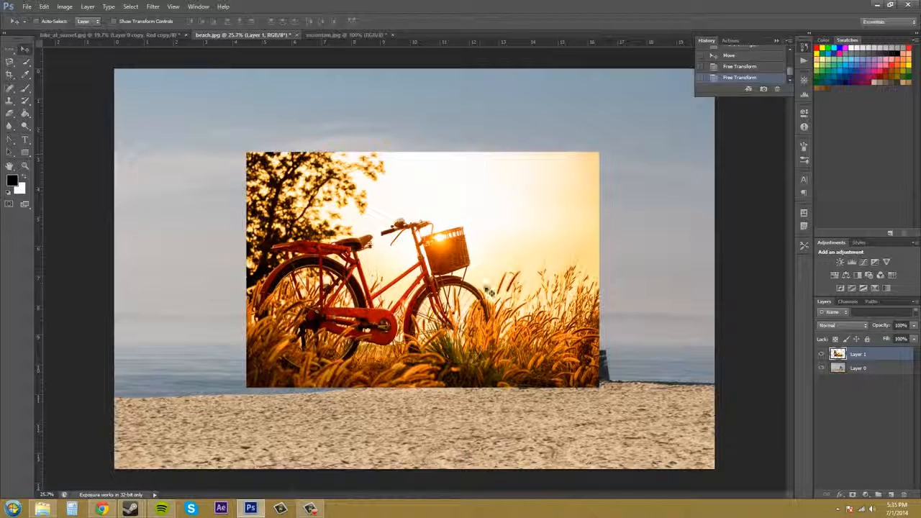
Step: Try the Perspective transform on the bicycle photo by pulling its upper-right corner down, undo the change and close the transform
click(66, 9)
mouse_move(53, 8)
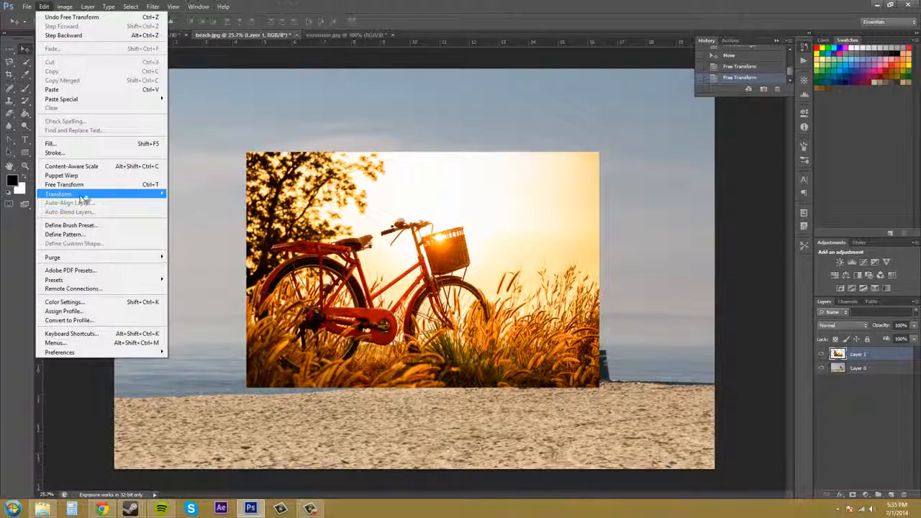
mouse_move(164, 196)
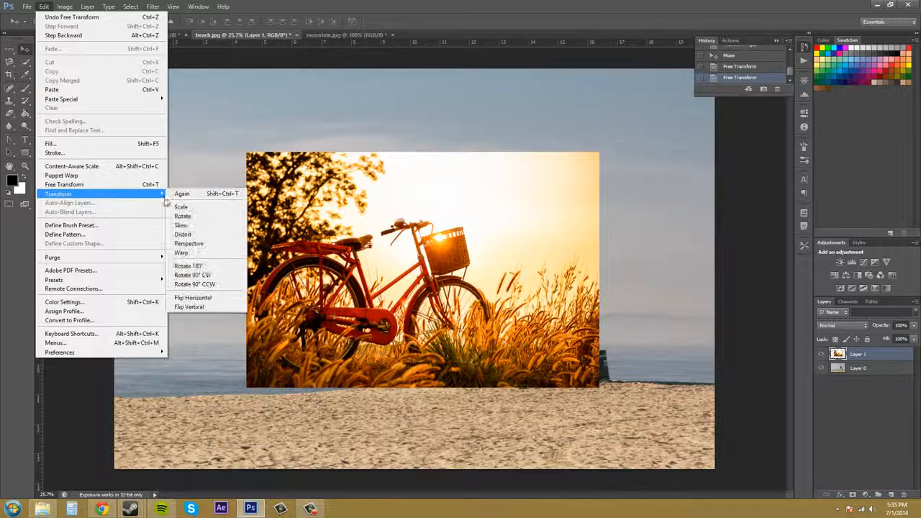
click(209, 243)
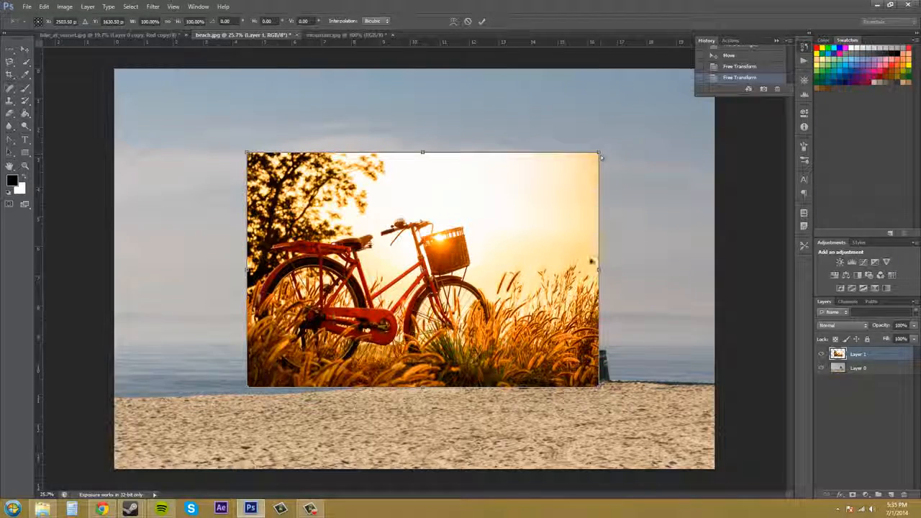
drag(594, 266, 548, 189)
key(ctrl+z)
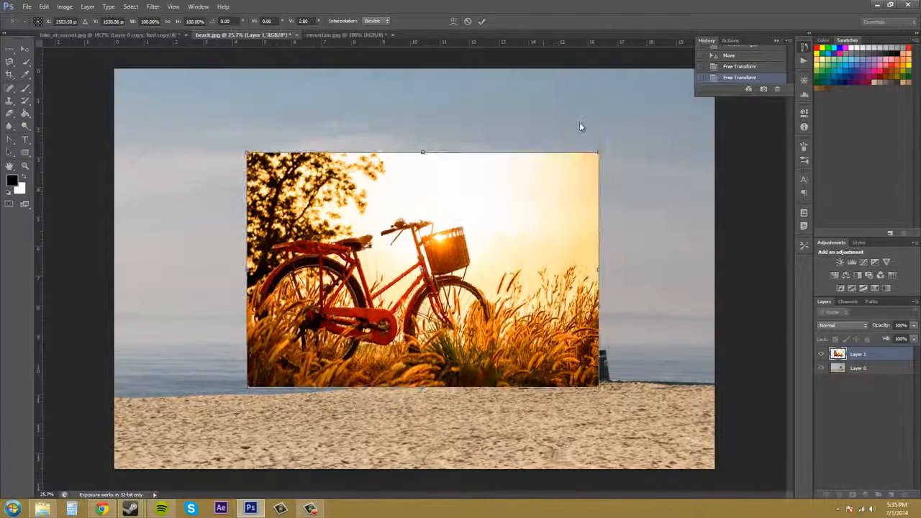
drag(598, 154, 567, 193)
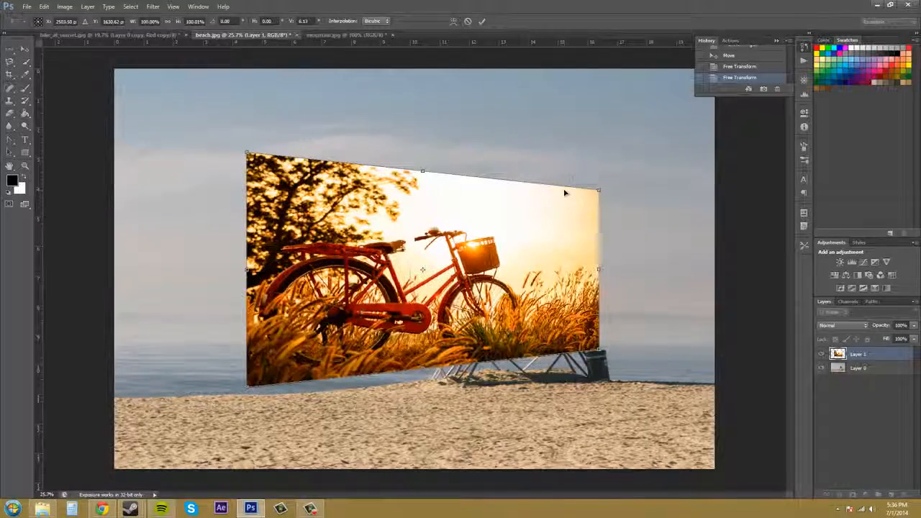
key(ctrl+z)
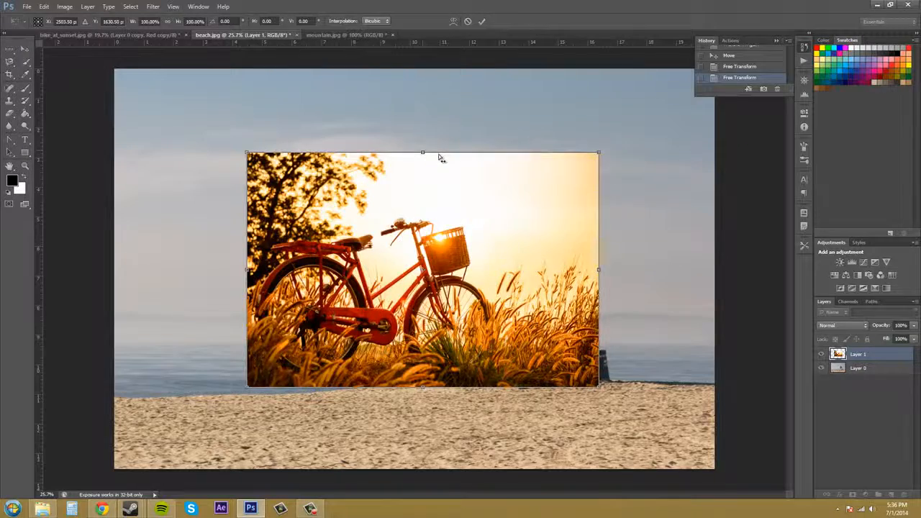
mouse_move(438, 154)
mouse_down()
mouse_move(479, 158)
mouse_move(328, 168)
mouse_move(405, 173)
mouse_move(448, 161)
mouse_up()
mouse_move(603, 235)
mouse_down()
mouse_move(603, 205)
mouse_move(603, 229)
mouse_up()
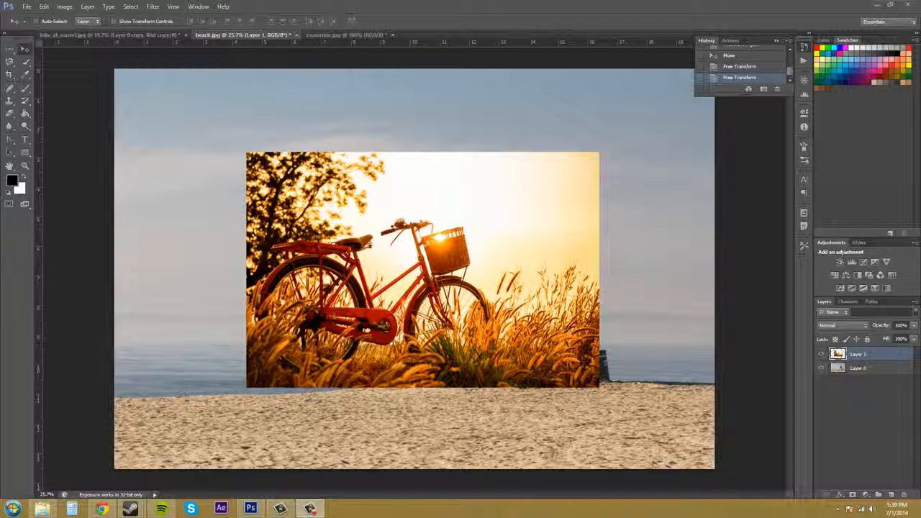
Step: Try warping the bicycle photo by pulling an inner grid point, a right-edge handle and the lower-left corner, undoing the changes
click(44, 6)
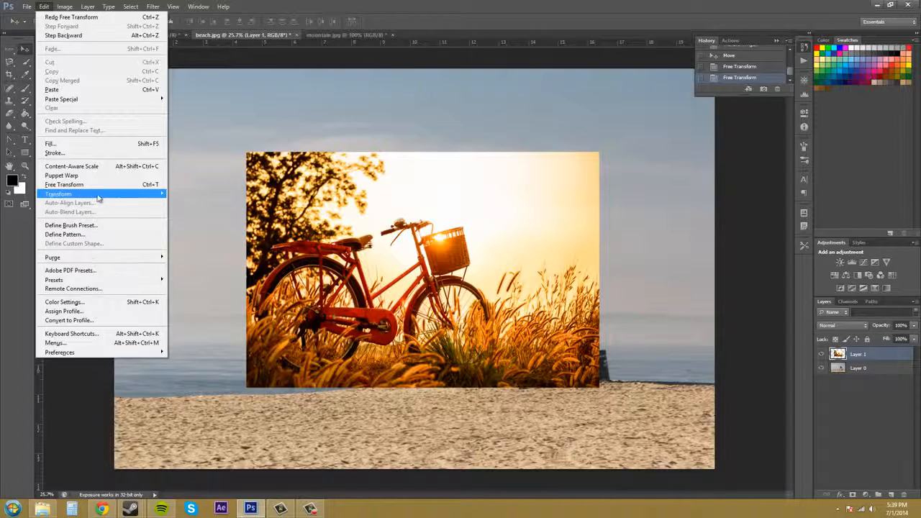
mouse_move(100, 198)
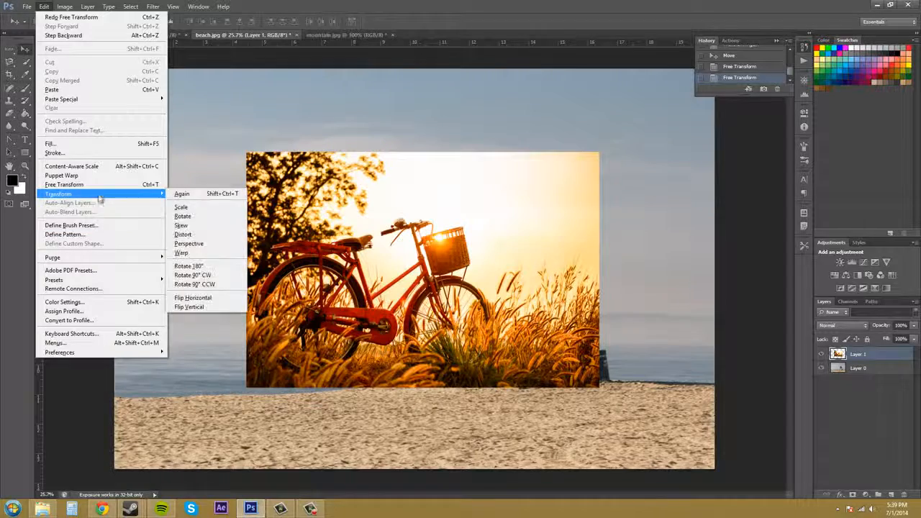
click(182, 253)
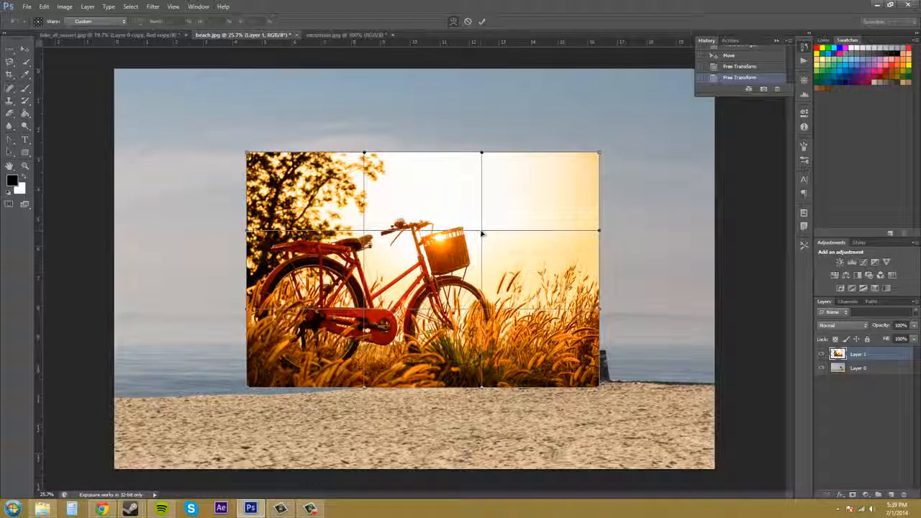
mouse_move(481, 232)
mouse_down()
mouse_move(504, 220)
mouse_move(462, 233)
mouse_move(491, 216)
mouse_move(472, 231)
mouse_move(480, 235)
mouse_up()
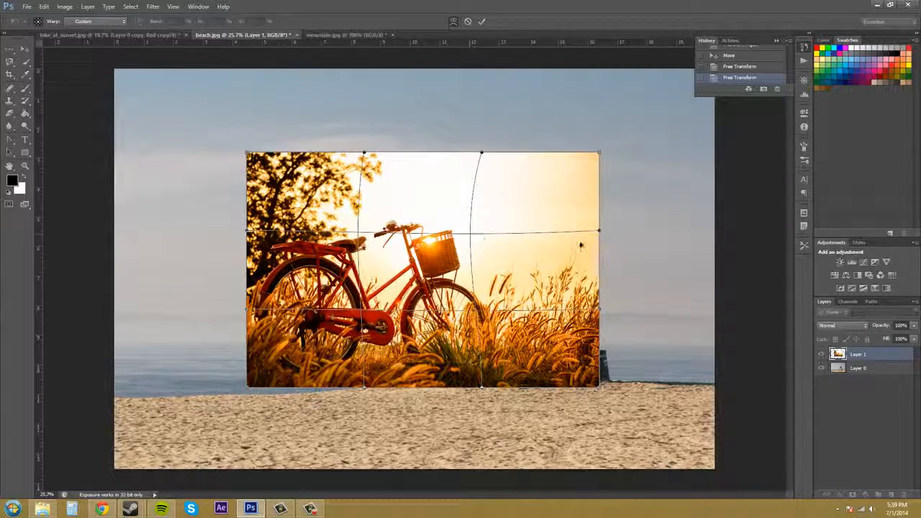
key(ctrl+z)
drag(601, 231, 679, 151)
key(ctrl+z)
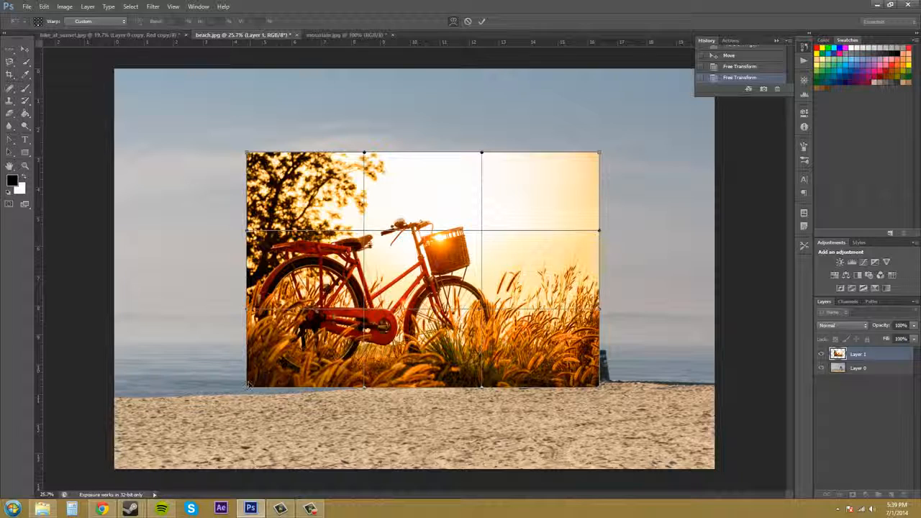
mouse_move(249, 389)
mouse_down()
mouse_move(197, 389)
mouse_move(272, 389)
mouse_move(248, 388)
mouse_up()
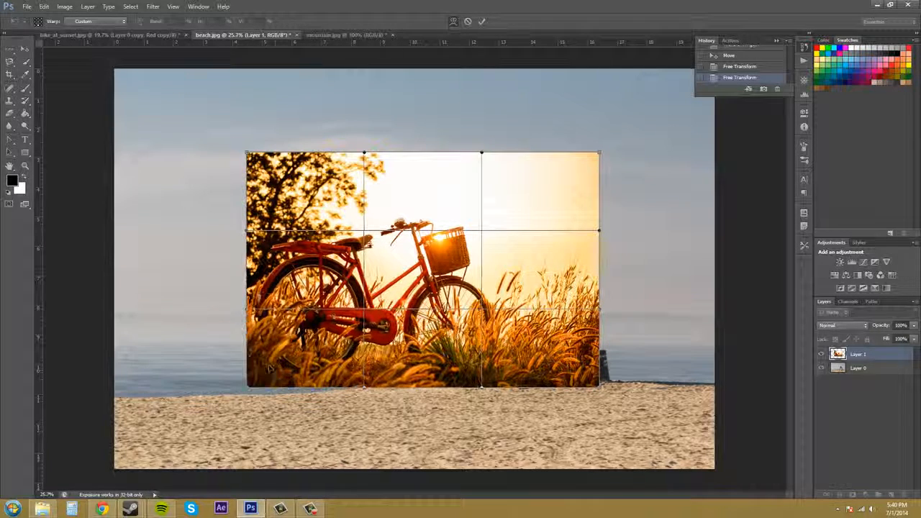
Step: Try the Flag warp style on the bicycle photo, switch it to Custom, and reset the warp to None
click(96, 21)
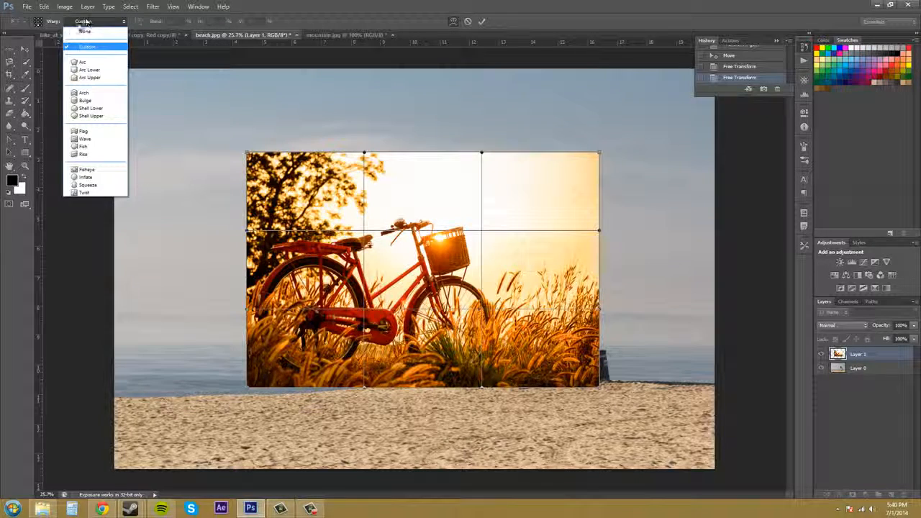
click(89, 131)
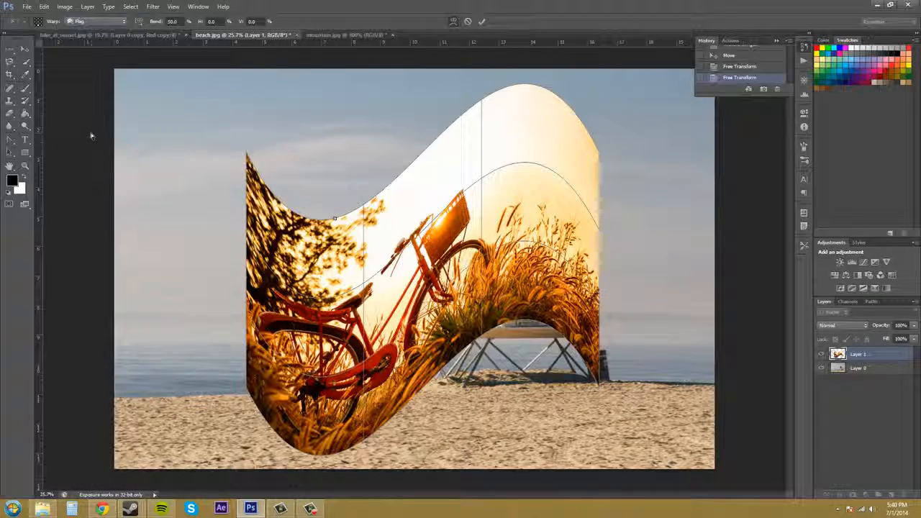
click(97, 22)
click(86, 46)
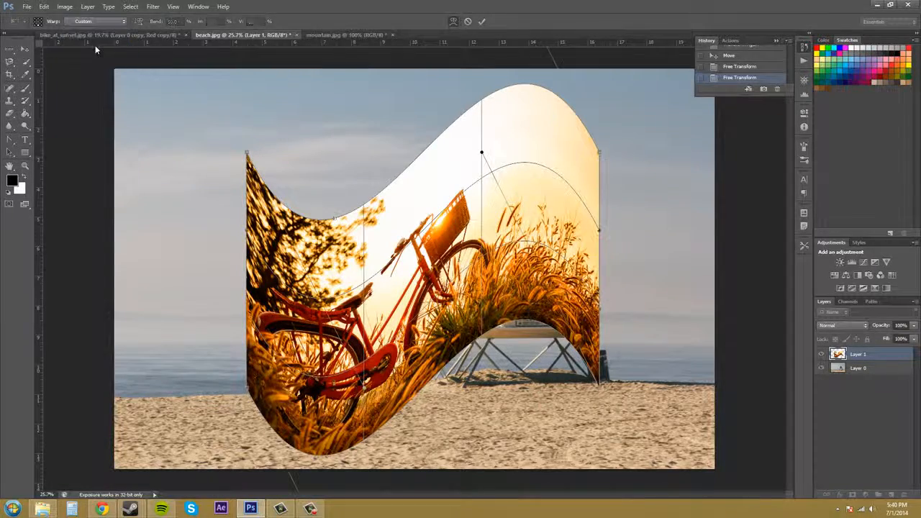
click(90, 21)
click(87, 31)
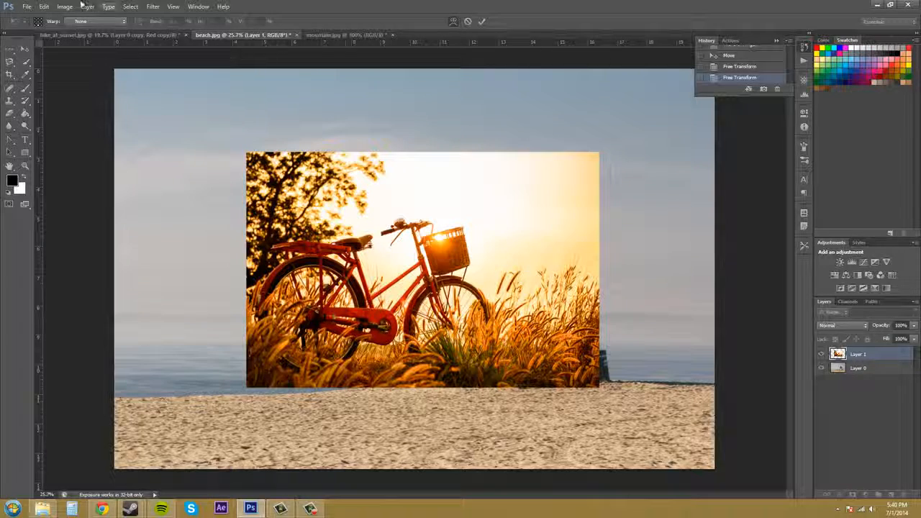
Step: Try rotating the bicycle photo by 180° and undo the rotation
click(44, 6)
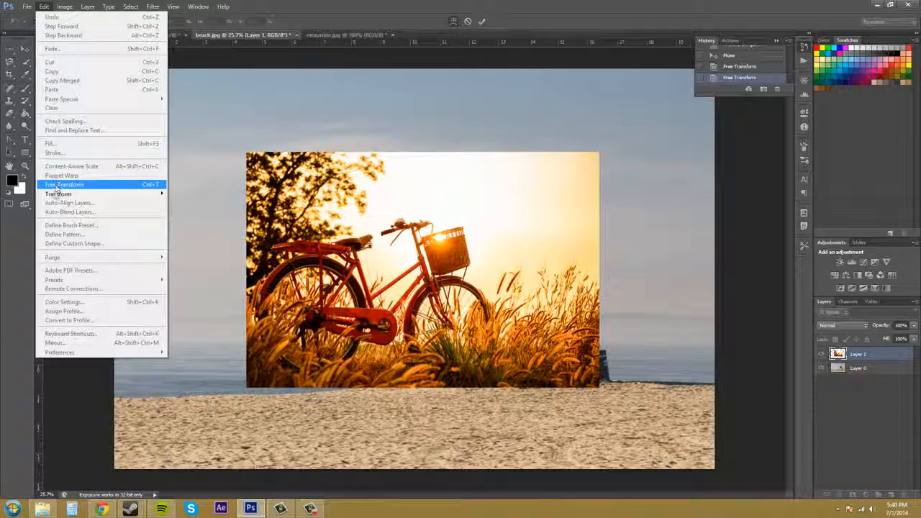
mouse_move(90, 194)
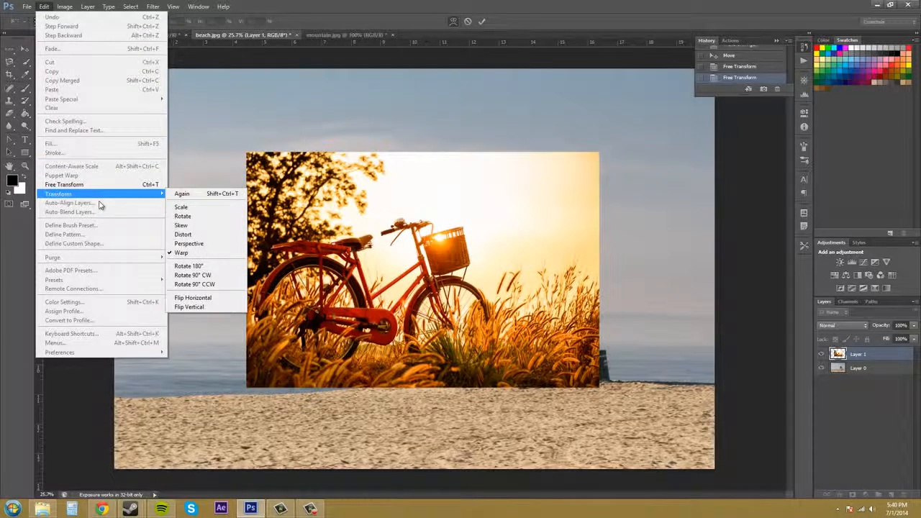
click(199, 270)
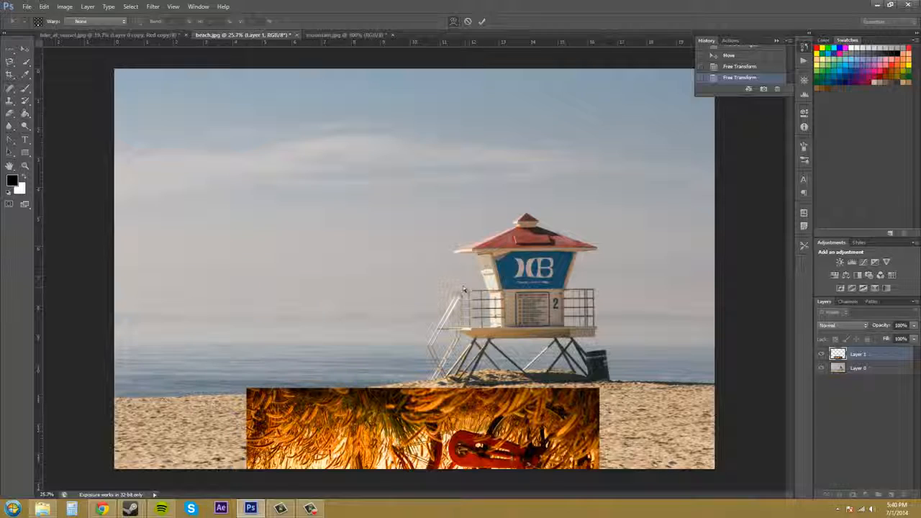
key(ctrl+z)
Step: Try flipping the bicycle photo vertically and undo the flip
click(43, 6)
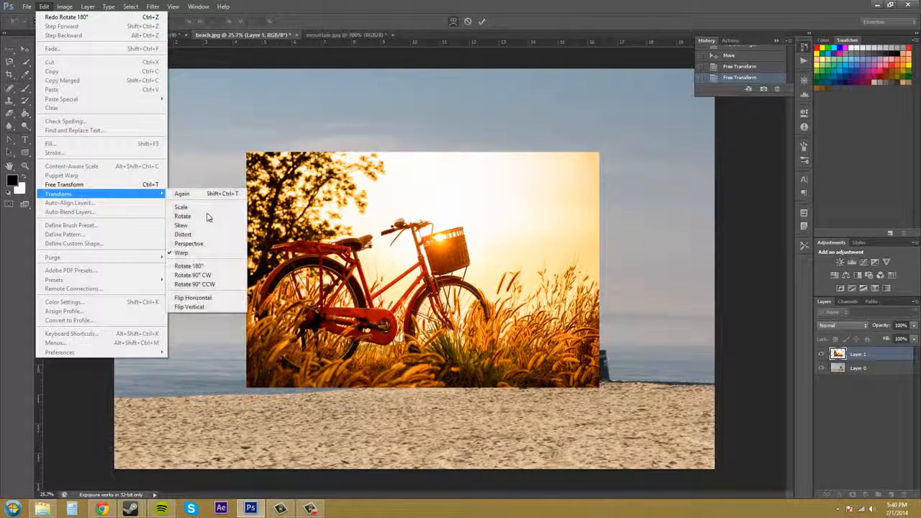
click(200, 308)
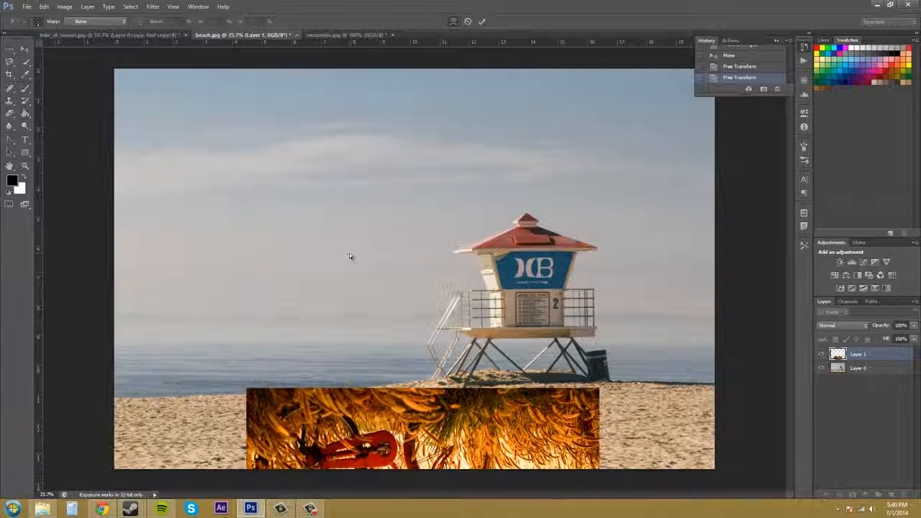
key(ctrl+z)
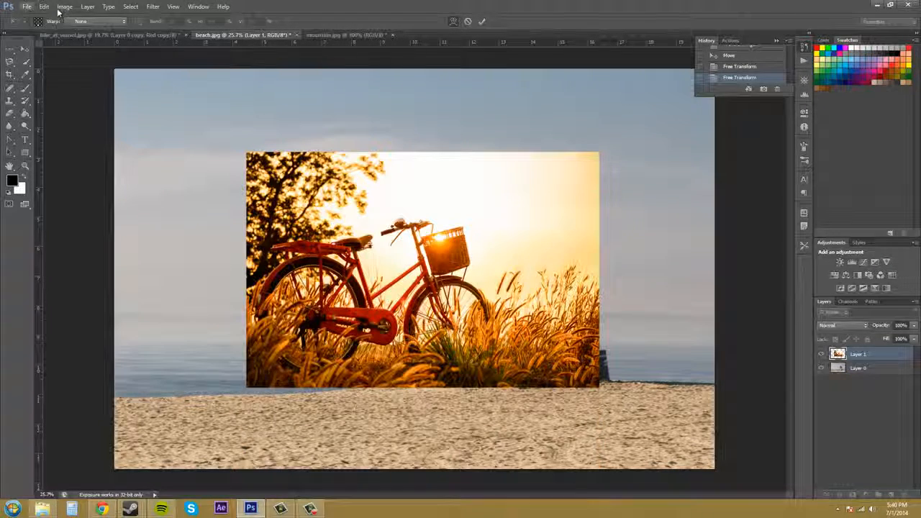
Step: Flip the bicycle photo horizontally so the basket faces the opposite way
click(44, 6)
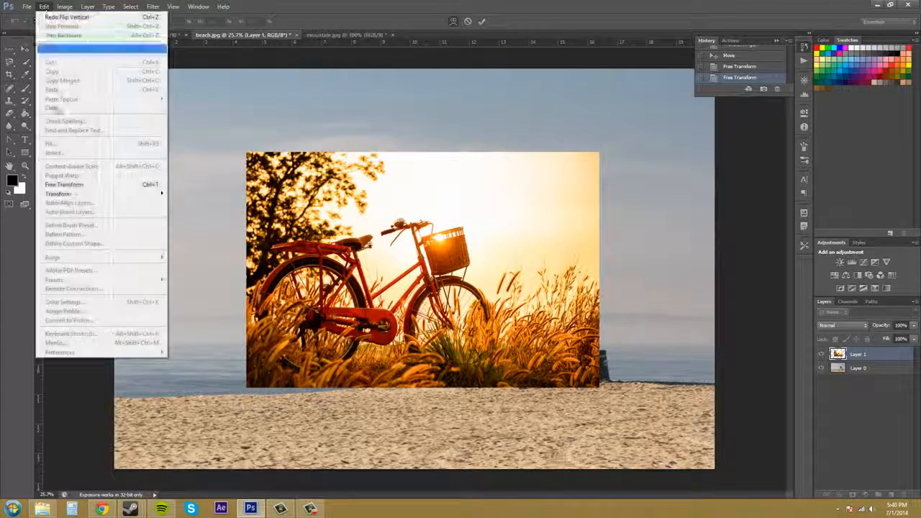
mouse_move(87, 194)
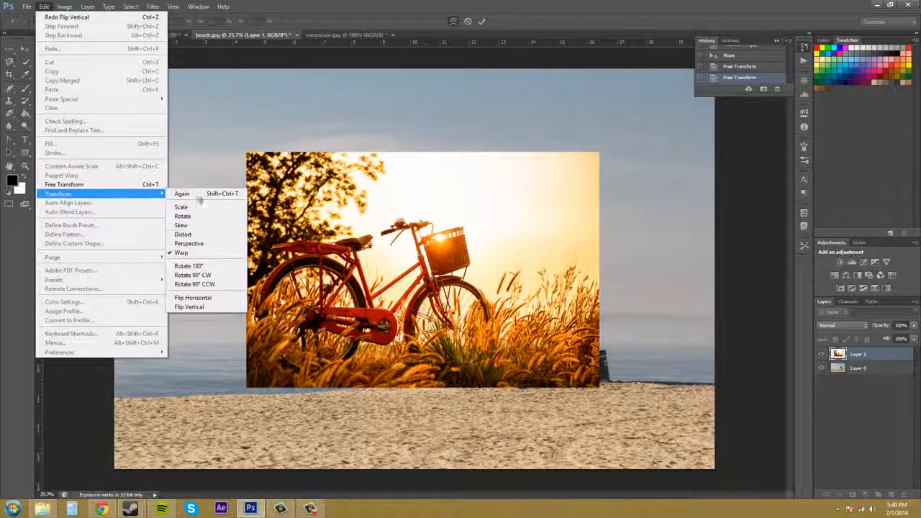
click(208, 297)
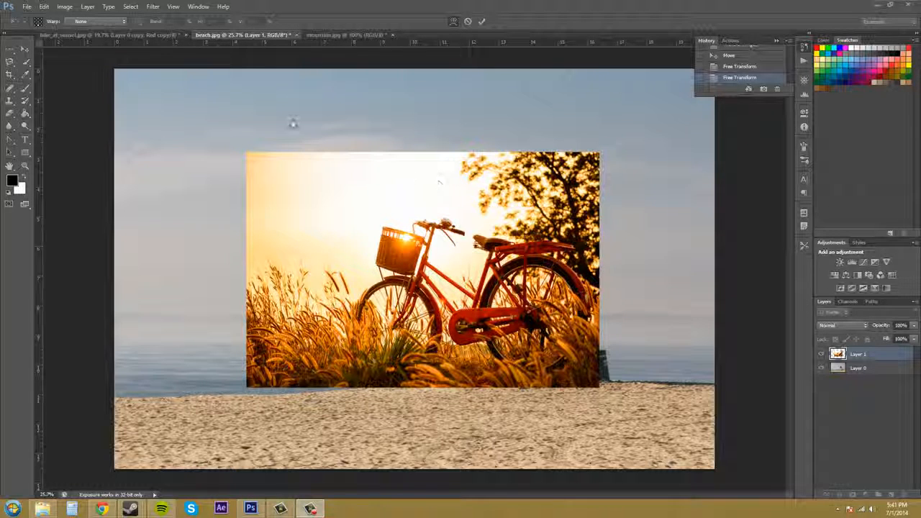
click(43, 7)
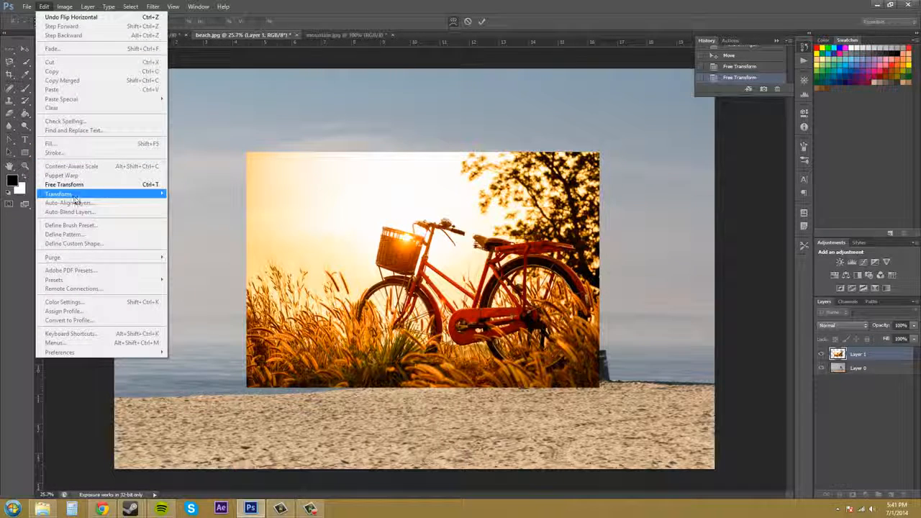
mouse_move(79, 196)
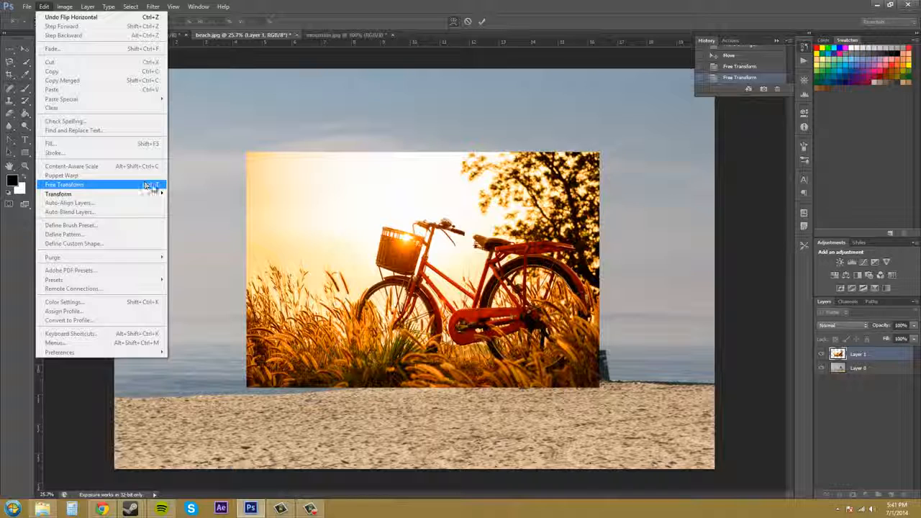
click(727, 266)
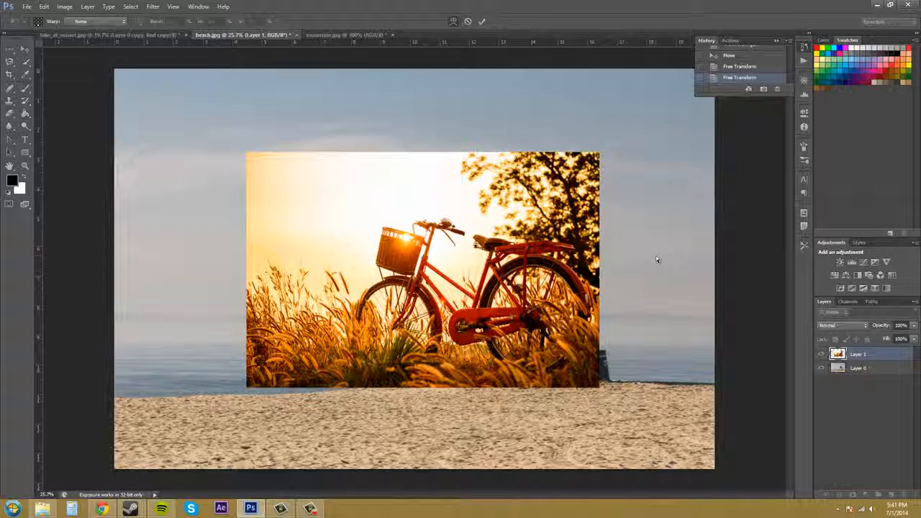